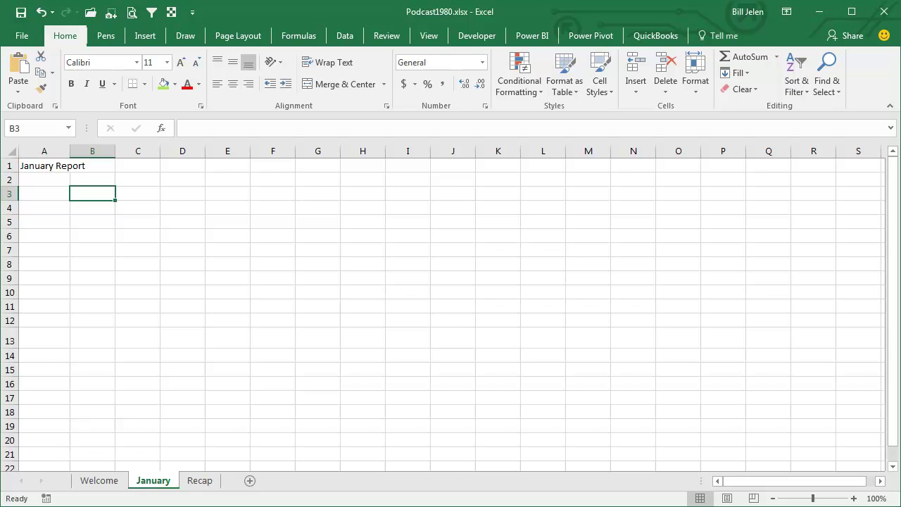
- Enter Week 1 in B3 and fill the series across row 3 to Week 5 in F3
{"action": "type", "text": "Wee"}
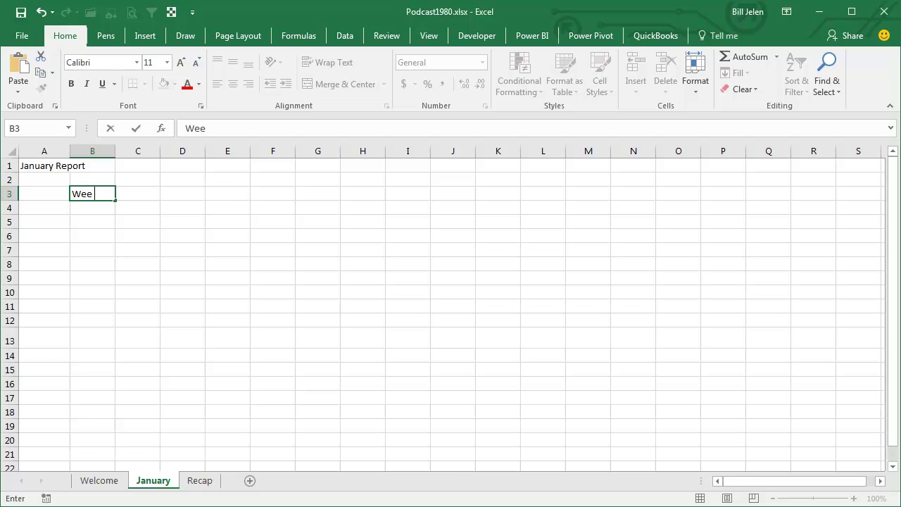
{"action": "type", "text": "k 1"}
{"action": "key", "text": "ctrl+Return"}
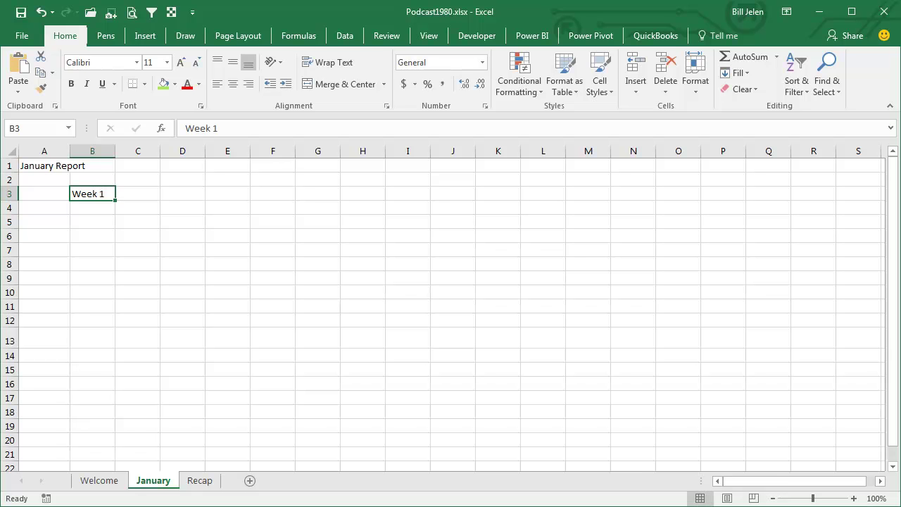
{"action": "left_click_drag", "start_coordinate": [116, 201], "coordinate": [289, 201]}
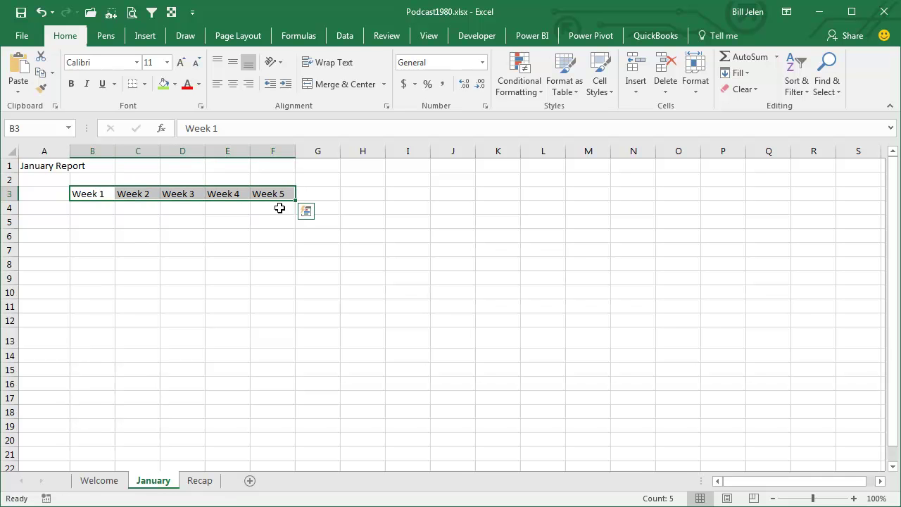
- Enter the heading Product in A3 and fill the fruit list from Apple in A4 down to Guava in A10
{"action": "double_click", "coordinate": [43, 194]}
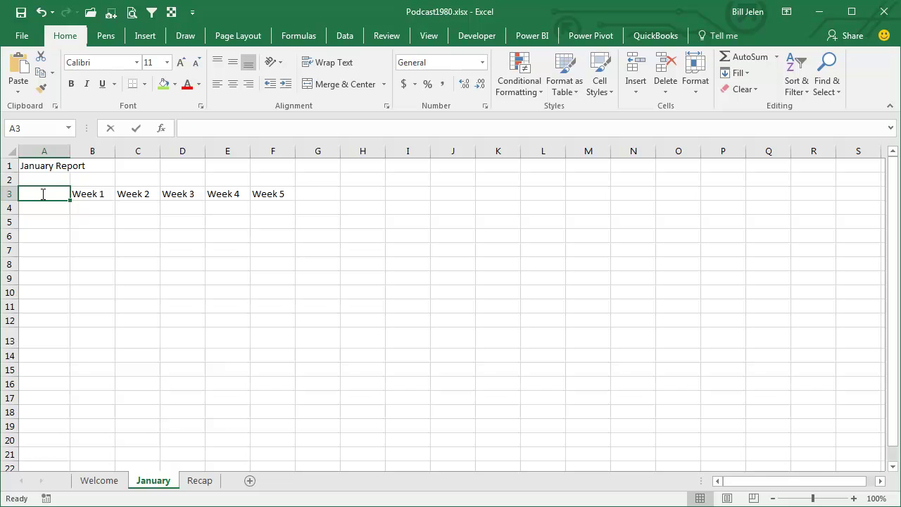
{"action": "type", "text": "Product"}
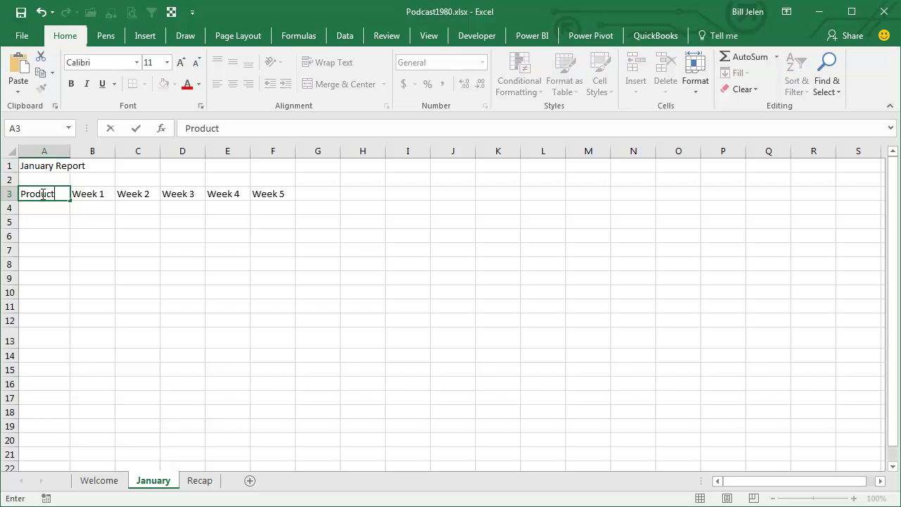
{"action": "key", "text": "Return"}
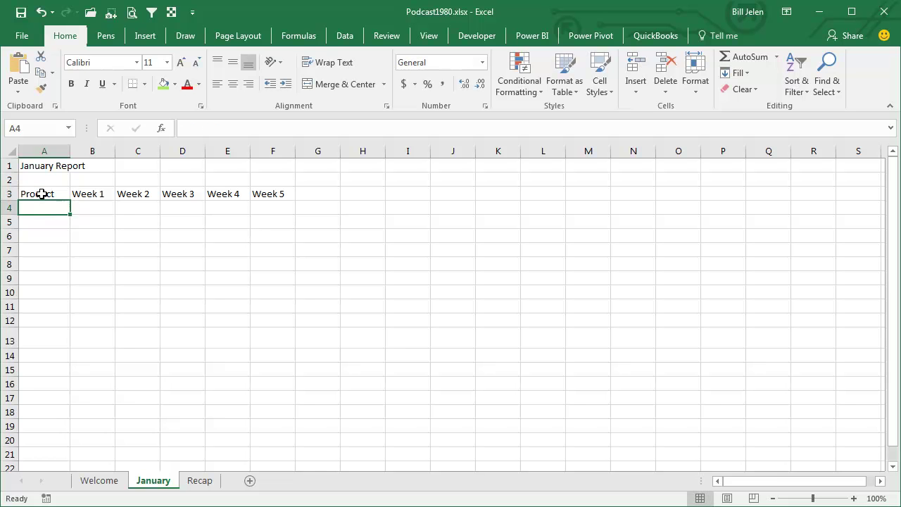
{"action": "type", "text": "Apple"}
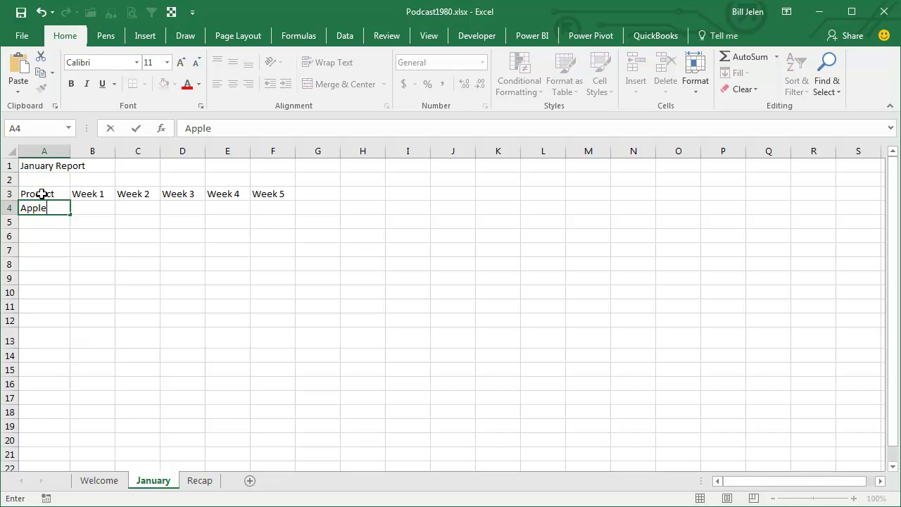
{"action": "key", "text": "ctrl+Return"}
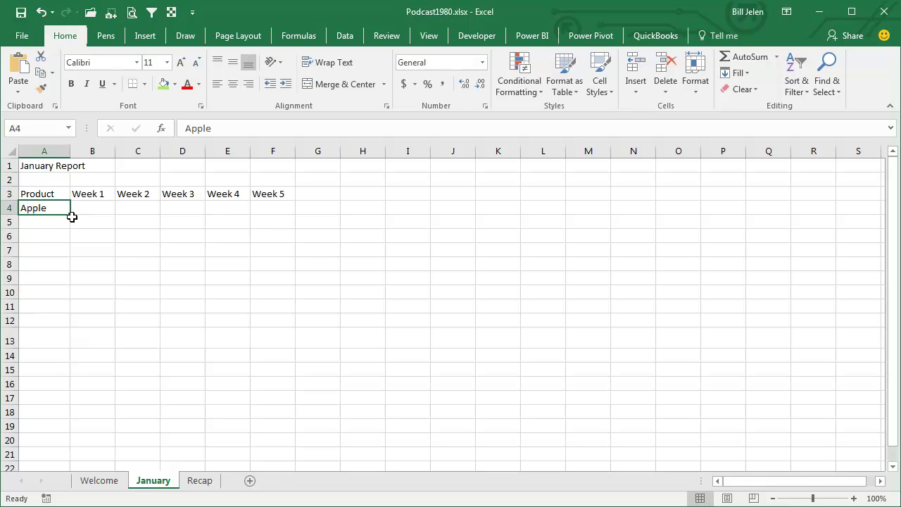
{"action": "left_click_drag", "start_coordinate": [70, 217], "coordinate": [63, 294]}
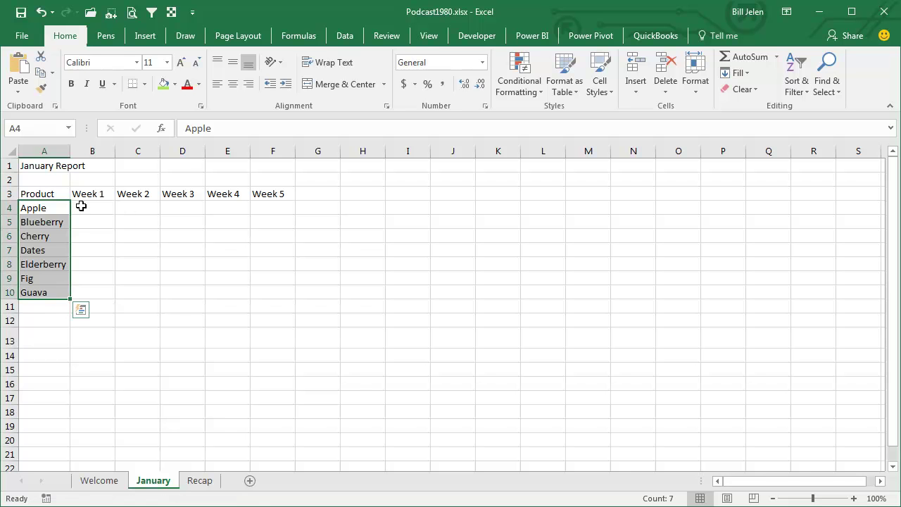
- Fill B4:F10 with the formula =RANDBETWEEN(10000,20000)
{"action": "left_click_drag", "start_coordinate": [84, 206], "coordinate": [253, 293]}
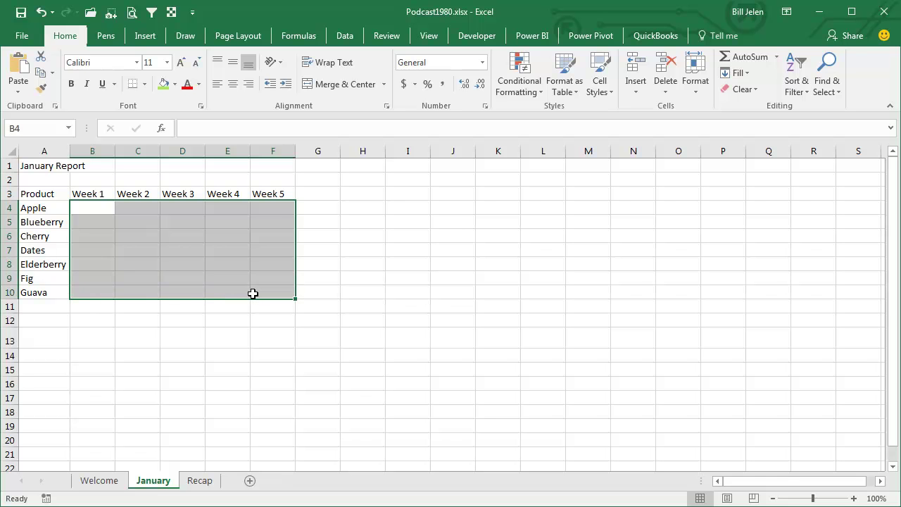
{"action": "type", "text": "=randbee"}
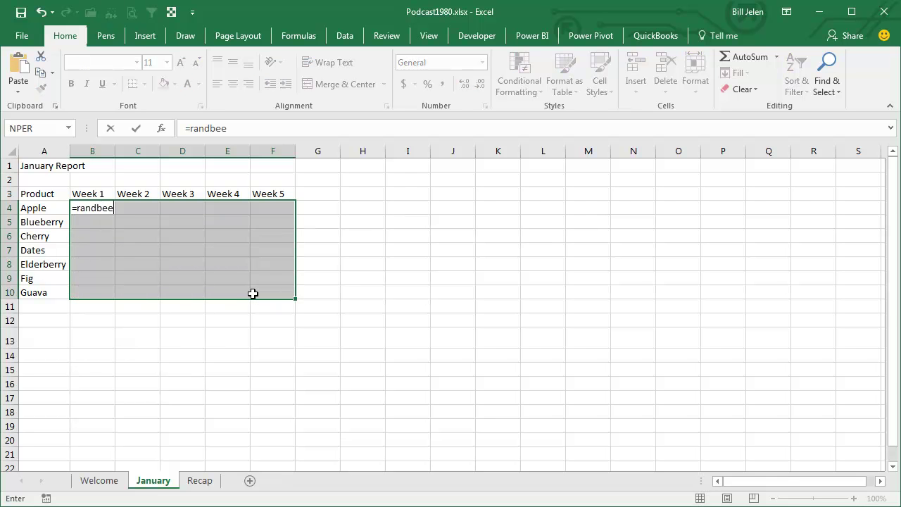
{"action": "key", "text": "BackSpace"}
{"action": "key", "text": "Tab"}
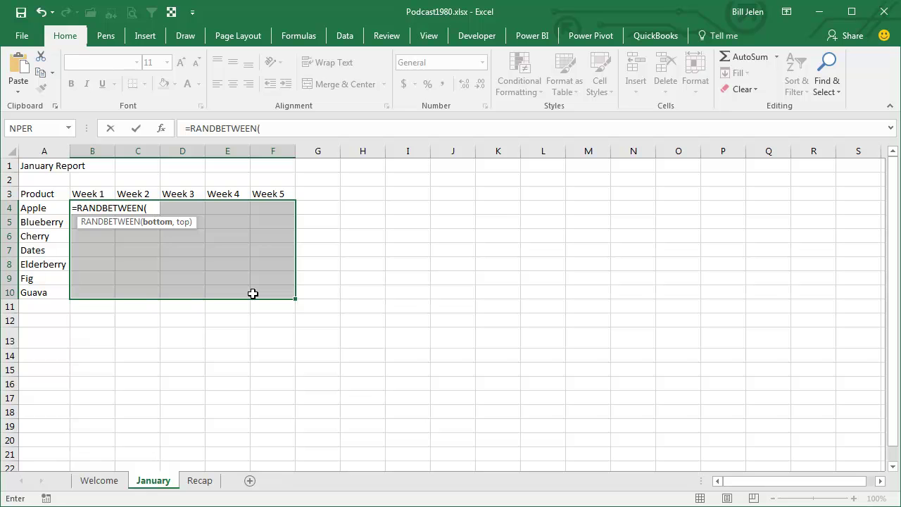
{"action": "type", "text": "10000,20000)"}
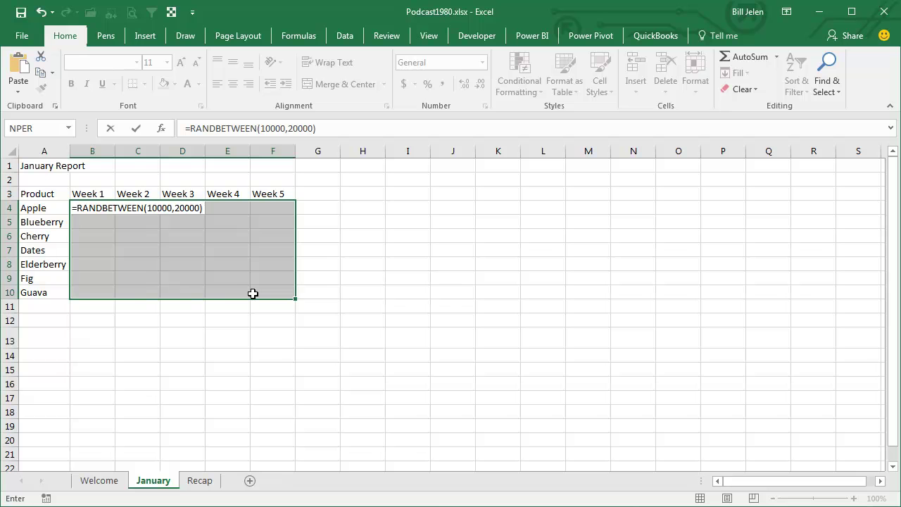
{"action": "key", "text": "ctrl+Return"}
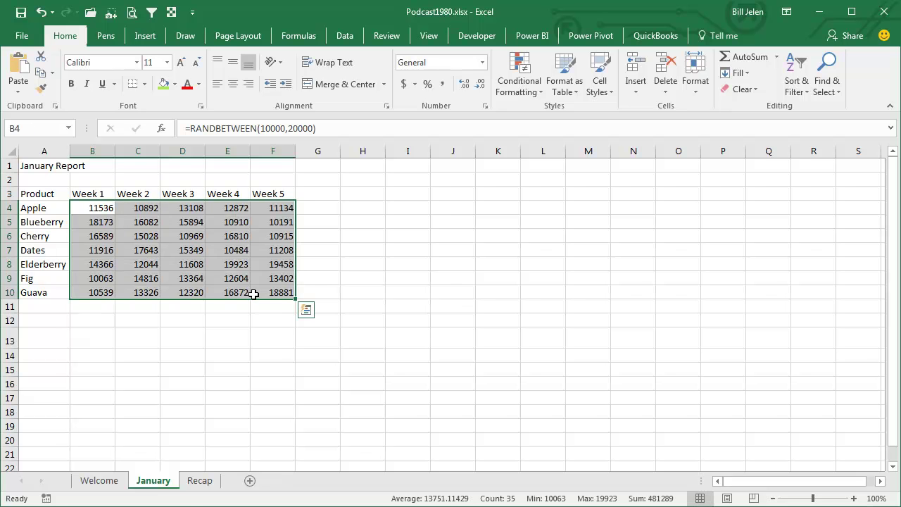
- Convert the random-number formulas in B4:F10 to static values in place
{"action": "left_click", "coordinate": [40, 72]}
{"action": "left_click", "coordinate": [23, 88]}
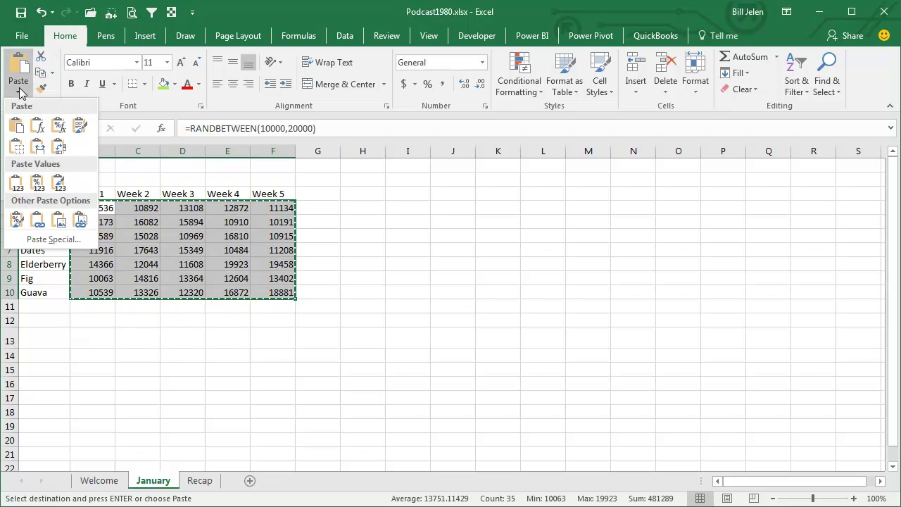
{"action": "left_click", "coordinate": [16, 182]}
{"action": "key", "text": "Escape"}
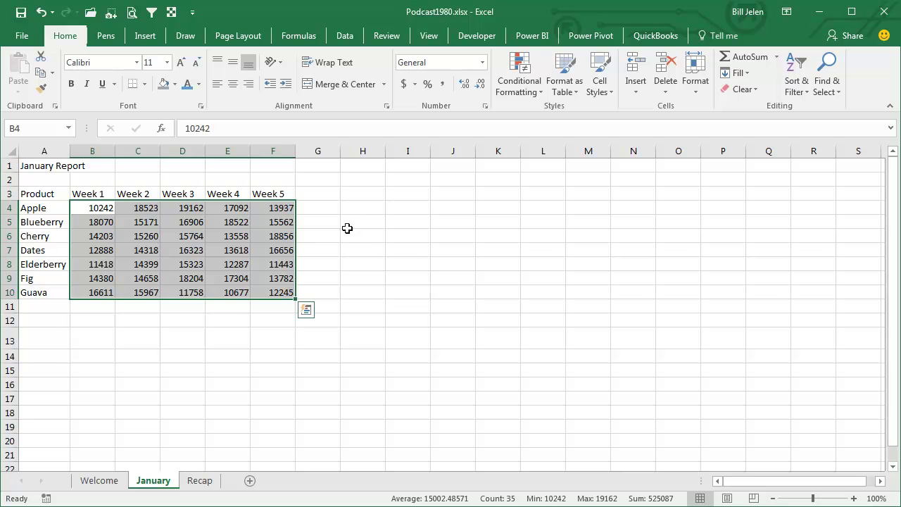
- Add the column heading Total in G3, beside Week 5
{"action": "left_click", "coordinate": [321, 193]}
{"action": "type", "text": "Total"}
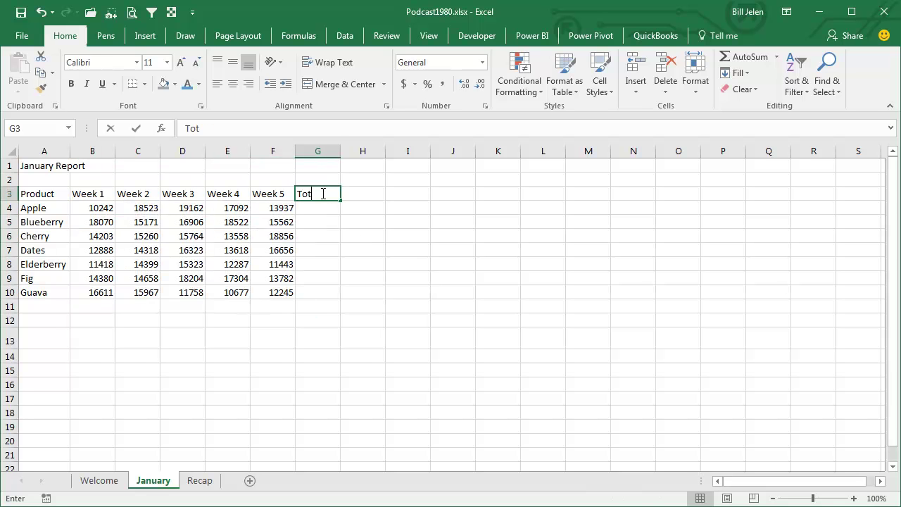
{"action": "key", "text": "Return"}
- Add the row label Total in A11, below Guava
{"action": "key", "text": "Return"}
{"action": "key", "text": "Down"}
{"action": "key", "text": "Down"}
{"action": "key", "text": "Down"}
{"action": "key", "text": "Down"}
{"action": "key", "text": "Down"}
{"action": "key", "text": "Down"}
{"action": "key", "text": "Down"}
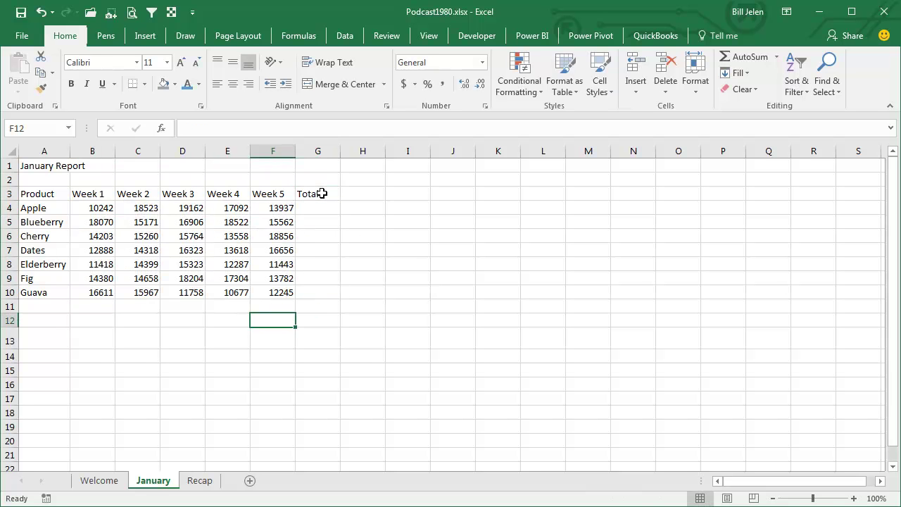
{"action": "key", "text": "Home"}
{"action": "key", "text": "Up"}
{"action": "type", "text": "T"}
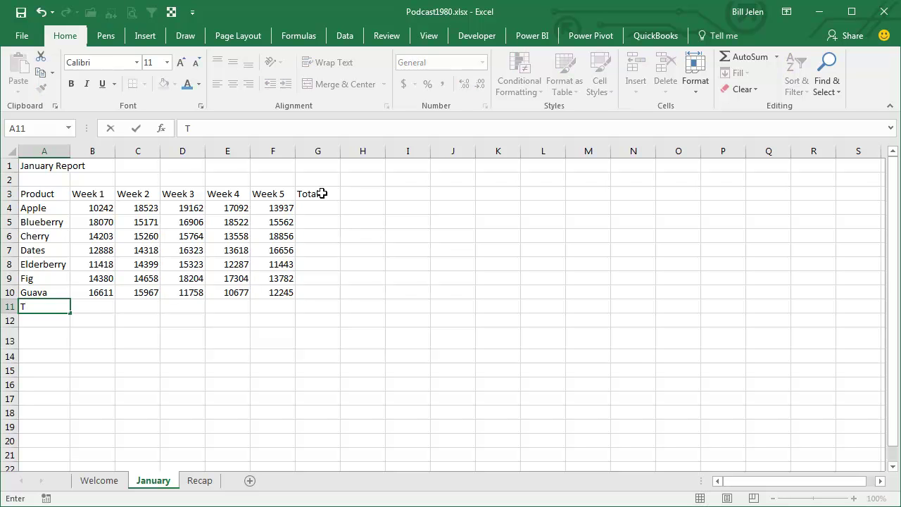
{"action": "type", "text": "otal"}
{"action": "key", "text": "Tab"}
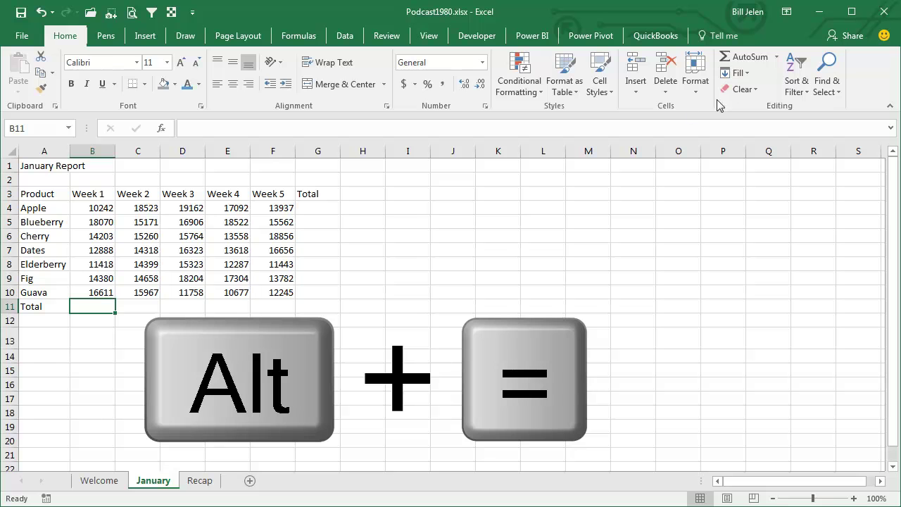
{"action": "left_click", "coordinate": [747, 65]}
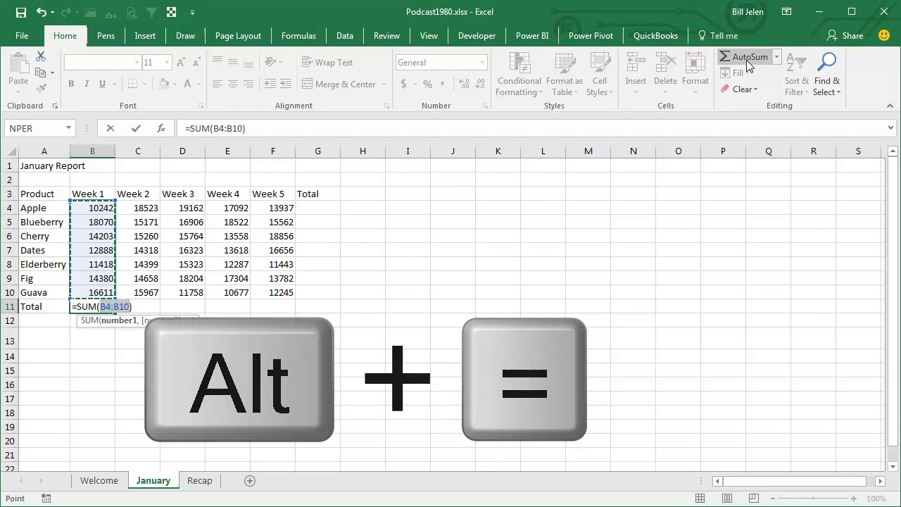
{"action": "key", "text": "Escape"}
{"action": "left_click", "coordinate": [322, 206]}
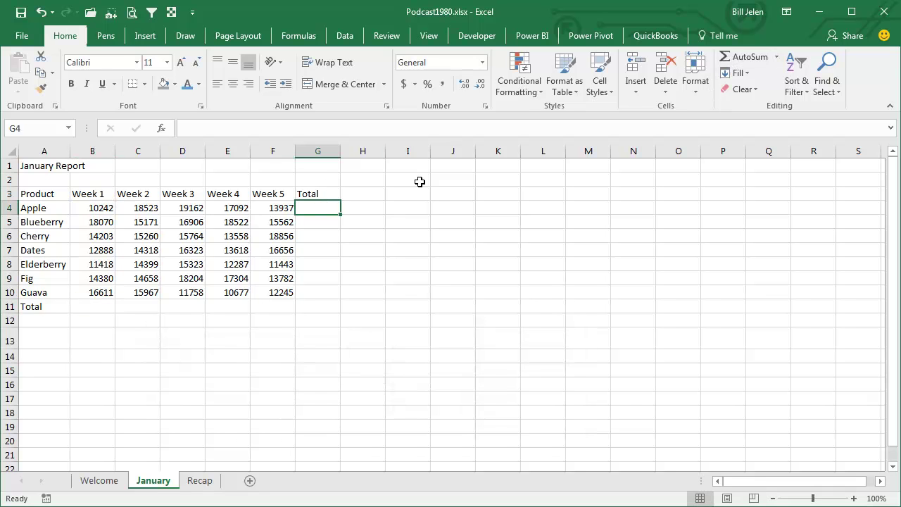
{"action": "left_click", "coordinate": [737, 60]}
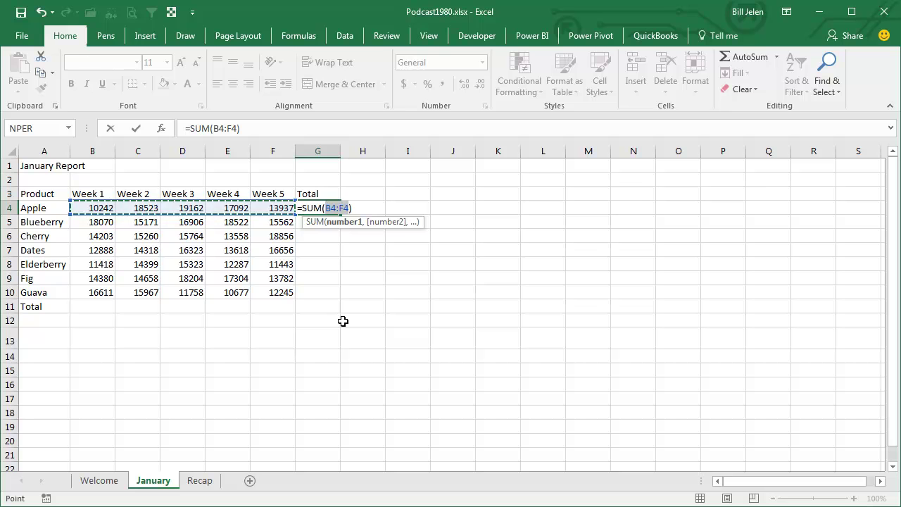
{"action": "key", "text": "Escape"}
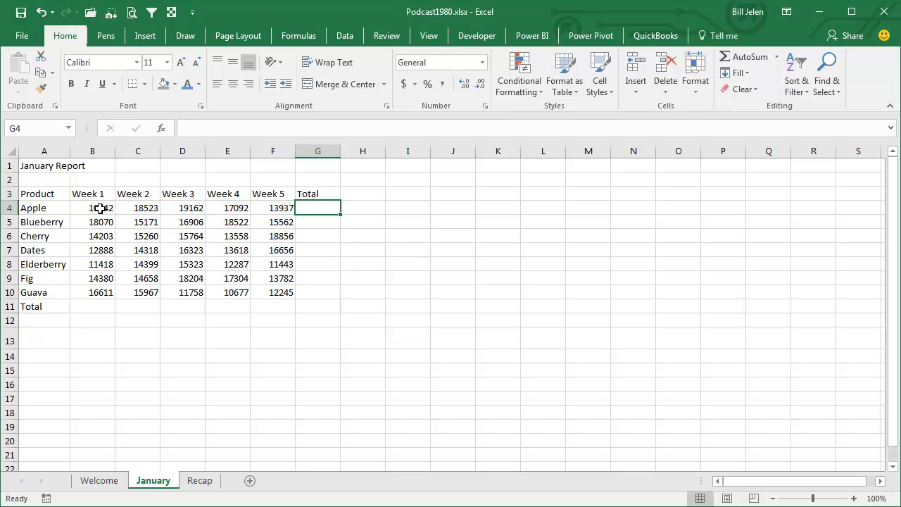
- AutoSum the range B4:G11 in one go to total every product row and every week column
{"action": "left_click_drag", "start_coordinate": [101, 210], "coordinate": [271, 291]}
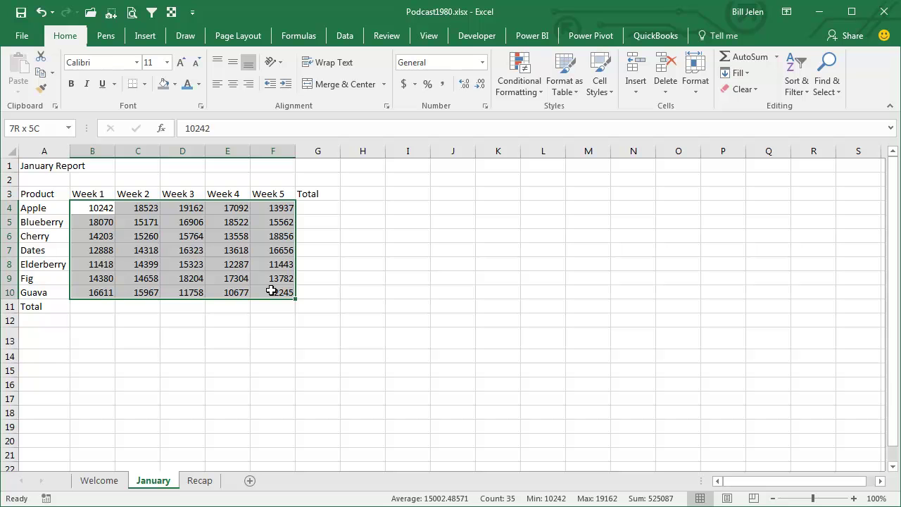
{"action": "left_click_drag", "start_coordinate": [271, 291], "coordinate": [302, 304]}
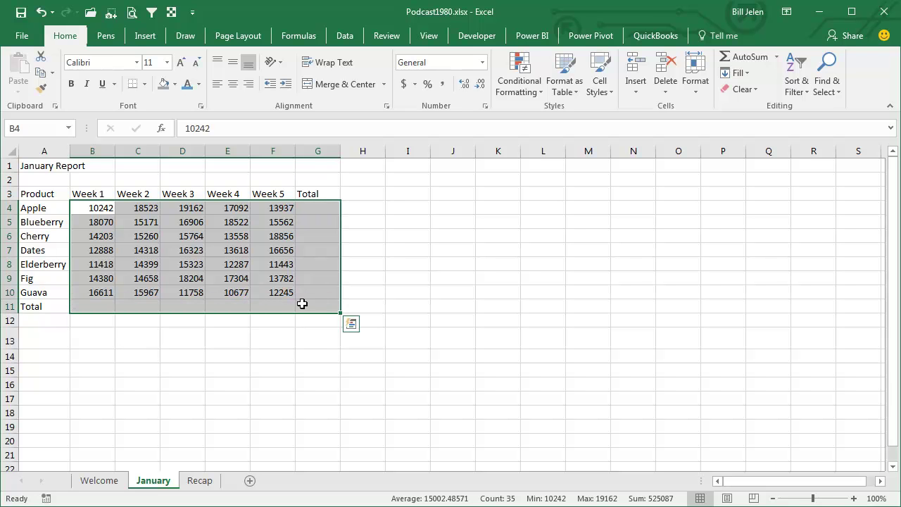
{"action": "left_click", "coordinate": [736, 61]}
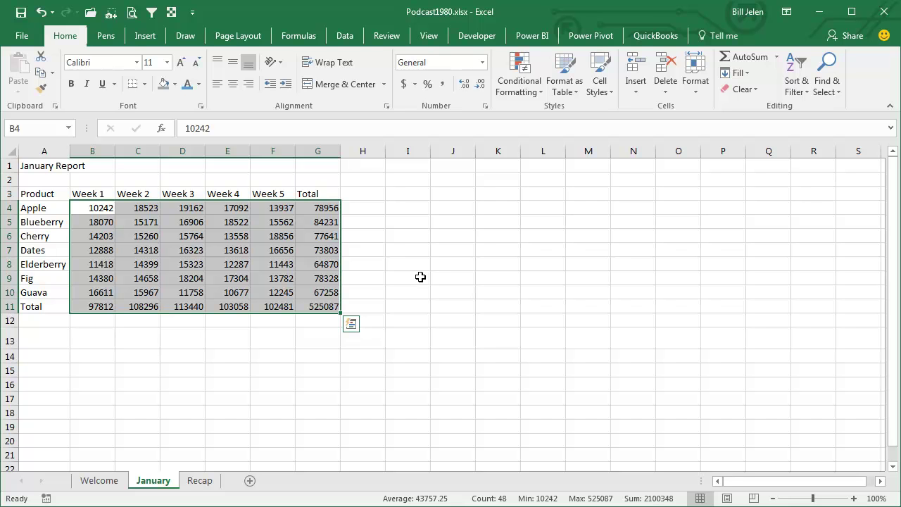
- Examine which cells the grand total formula in G11 adds up
{"action": "left_click", "coordinate": [323, 305]}
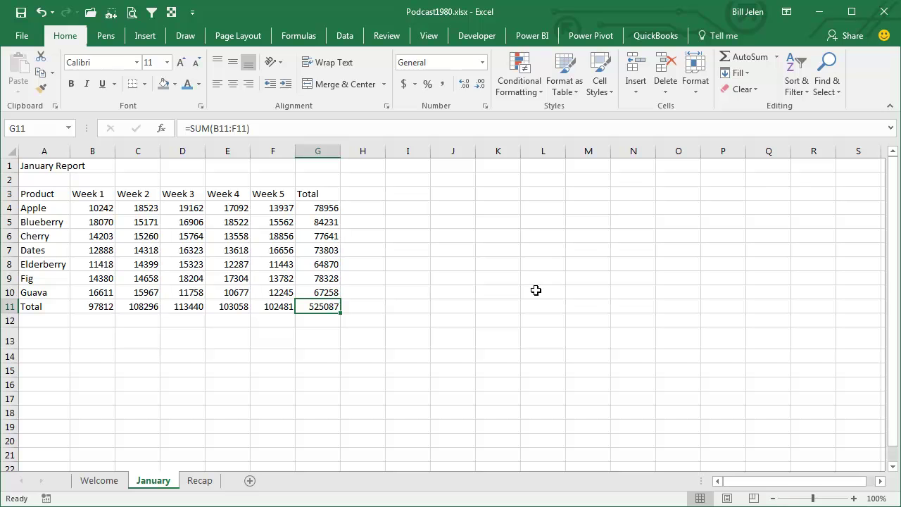
{"action": "key", "text": "F2"}
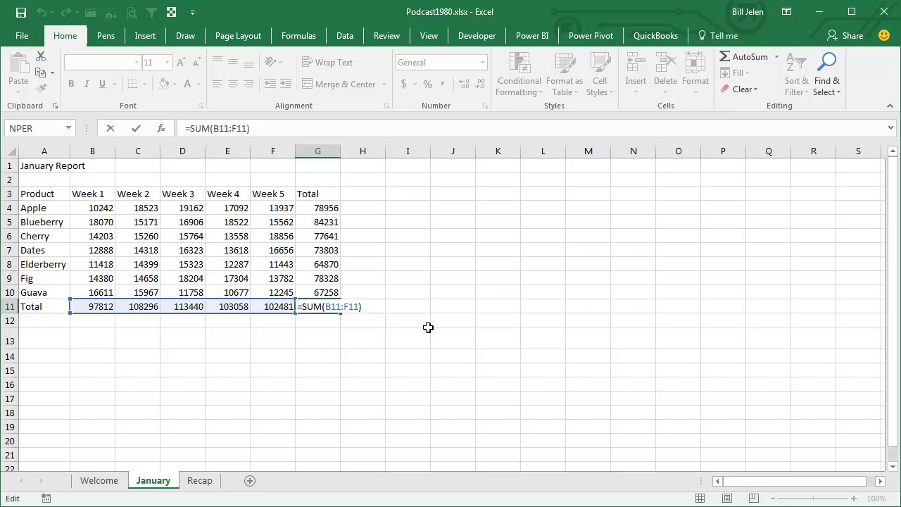
{"action": "key", "text": "ctrl+Return"}
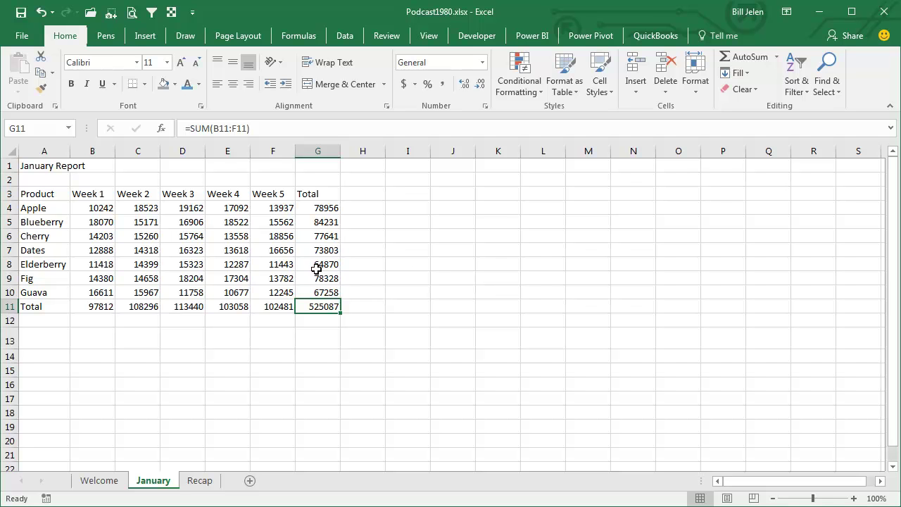
- Try the Comma Style number format on B4:G11 and undo it
{"action": "left_click_drag", "start_coordinate": [101, 209], "coordinate": [324, 304]}
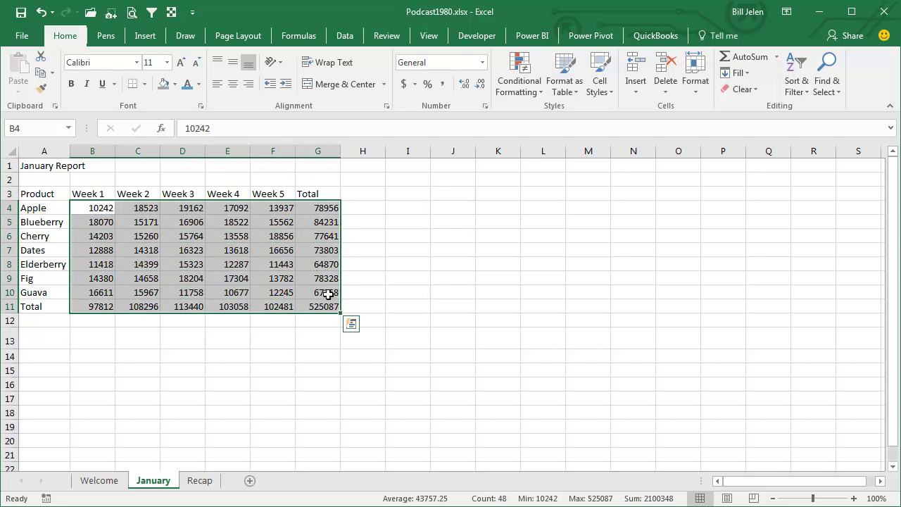
{"action": "left_click", "coordinate": [446, 86]}
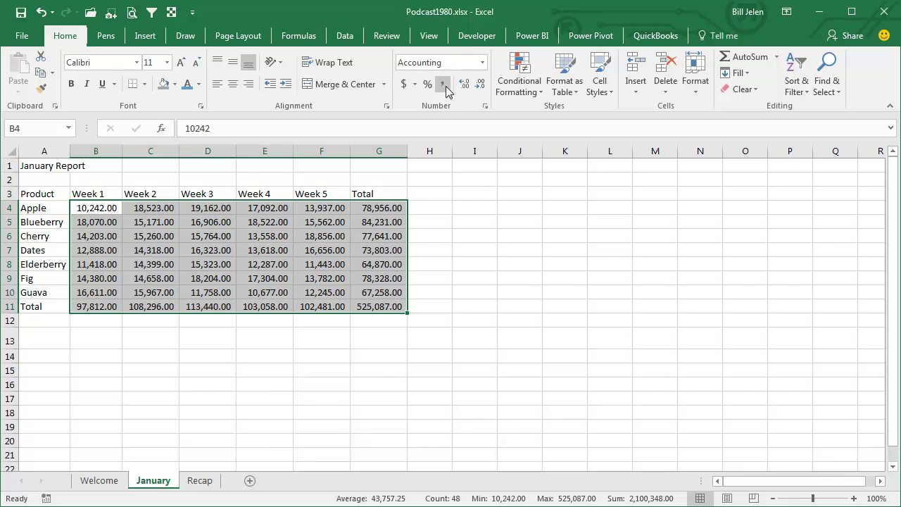
{"action": "key", "text": "ctrl+z"}
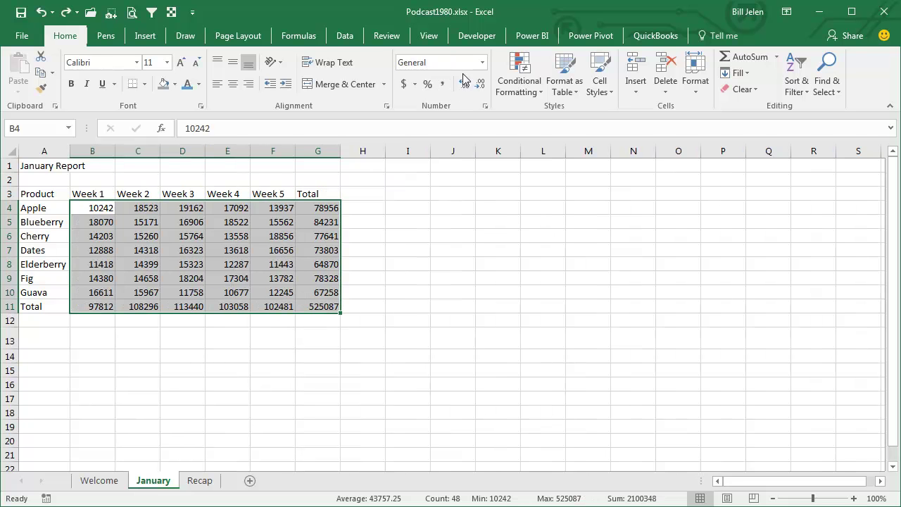
{"action": "left_click", "coordinate": [482, 63]}
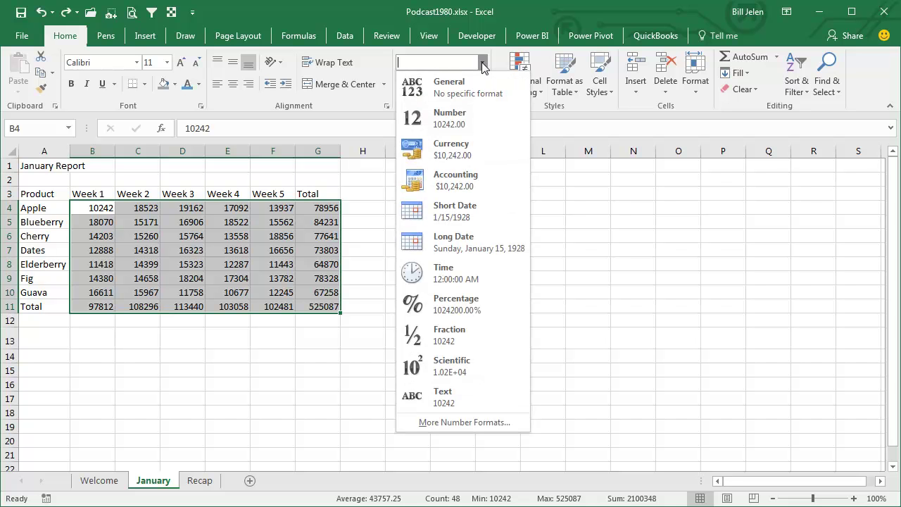
{"action": "left_click", "coordinate": [482, 64]}
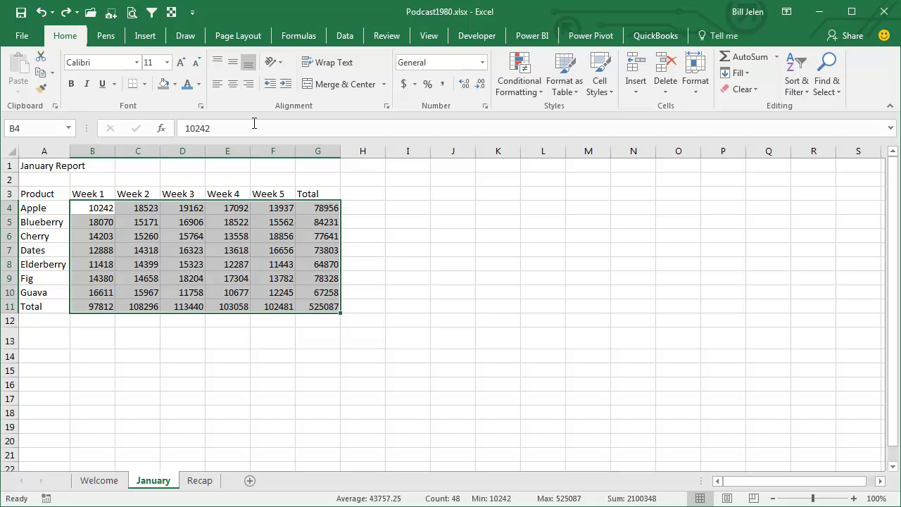
- Format B4:G11 with the Number category, using the 1000 separator and 0 decimal places
{"action": "left_click", "coordinate": [484, 106]}
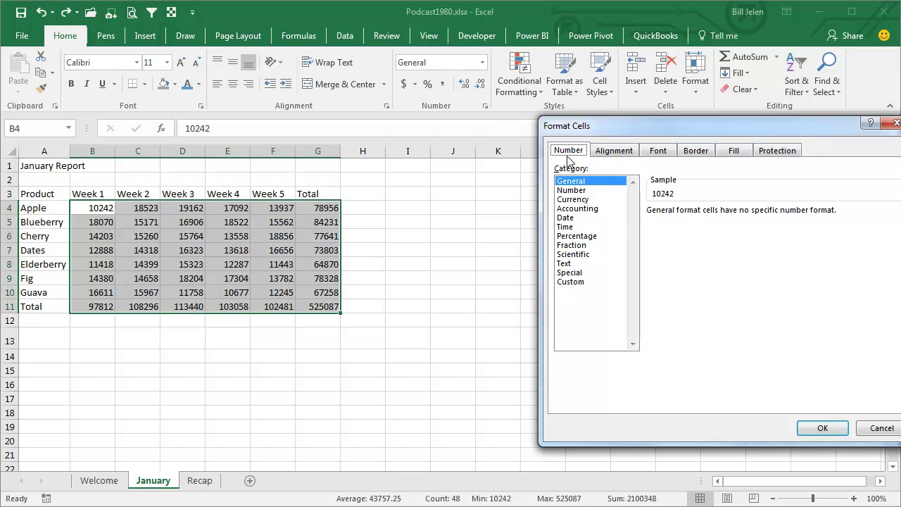
{"action": "left_click", "coordinate": [582, 191]}
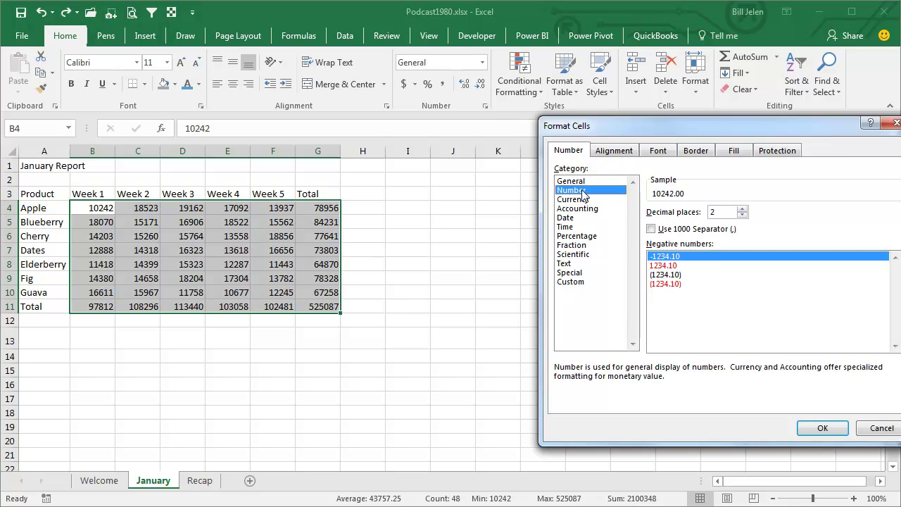
{"action": "left_click", "coordinate": [652, 230]}
{"action": "left_click", "coordinate": [741, 215]}
{"action": "left_click", "coordinate": [742, 214]}
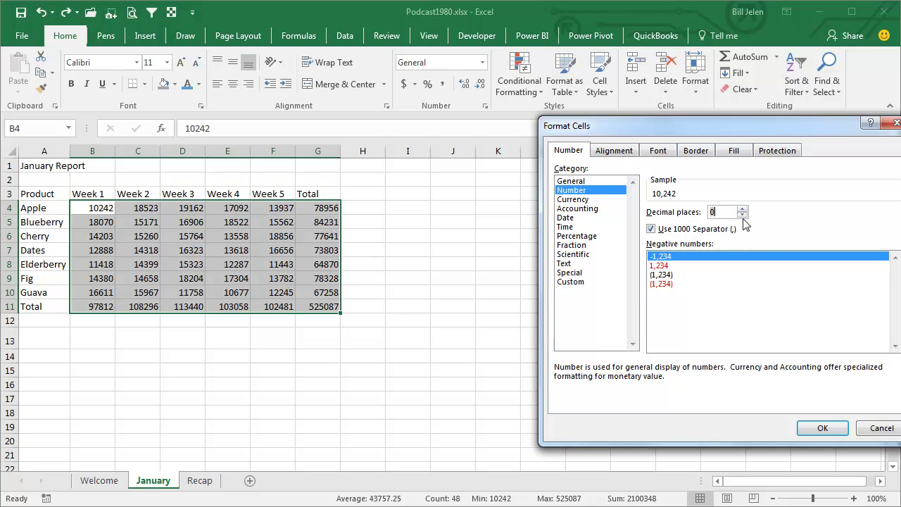
{"action": "left_click", "coordinate": [826, 425]}
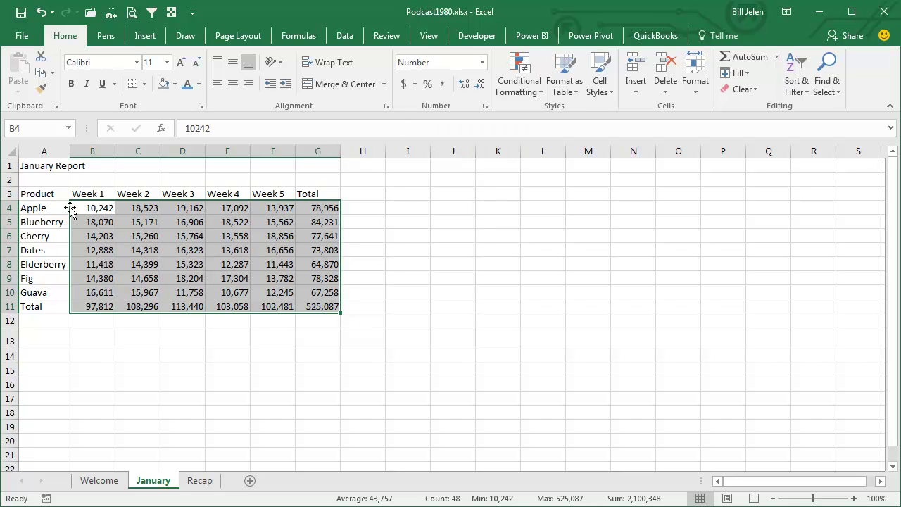
- Apply the Title cell style to the January Report heading in A1
{"action": "left_click", "coordinate": [38, 166]}
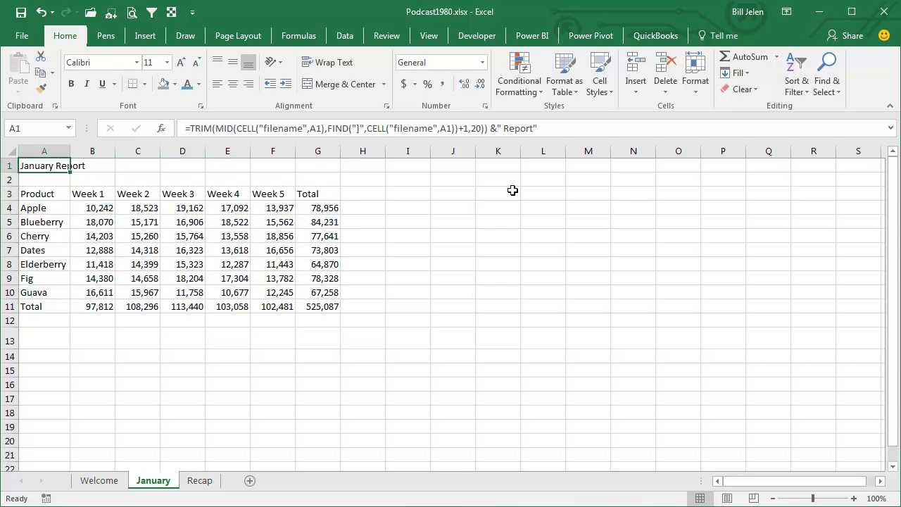
{"action": "left_click", "coordinate": [602, 90]}
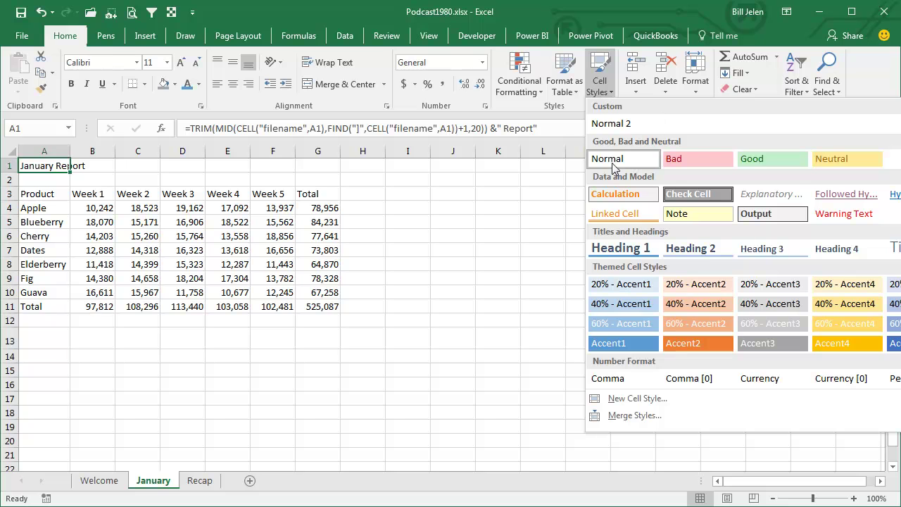
{"action": "left_click", "coordinate": [895, 248]}
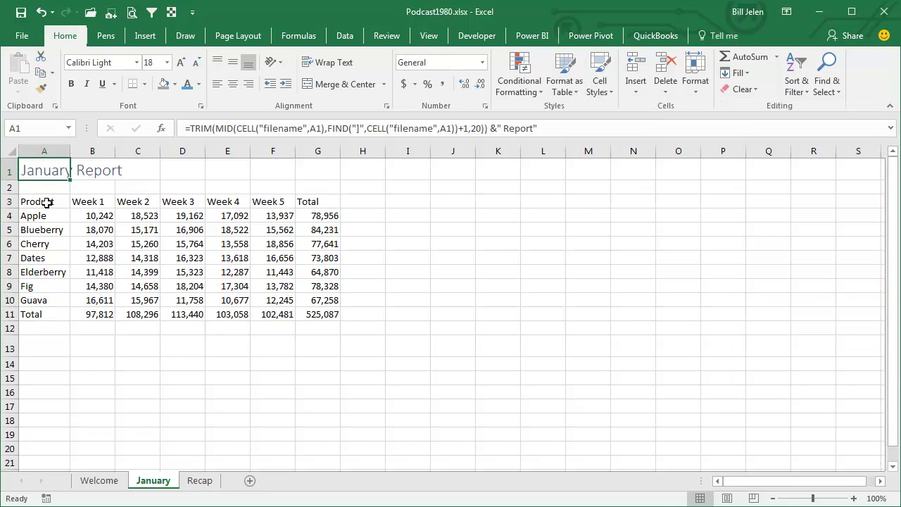
- Apply the Heading 4 cell style to the product labels A3:A11 and the column headings B3:G3 together
{"action": "left_click_drag", "start_coordinate": [43, 203], "coordinate": [34, 314]}
{"action": "left_click_drag", "start_coordinate": [84, 204], "coordinate": [318, 201], "text": "ctrl"}
{"action": "left_click", "coordinate": [600, 79]}
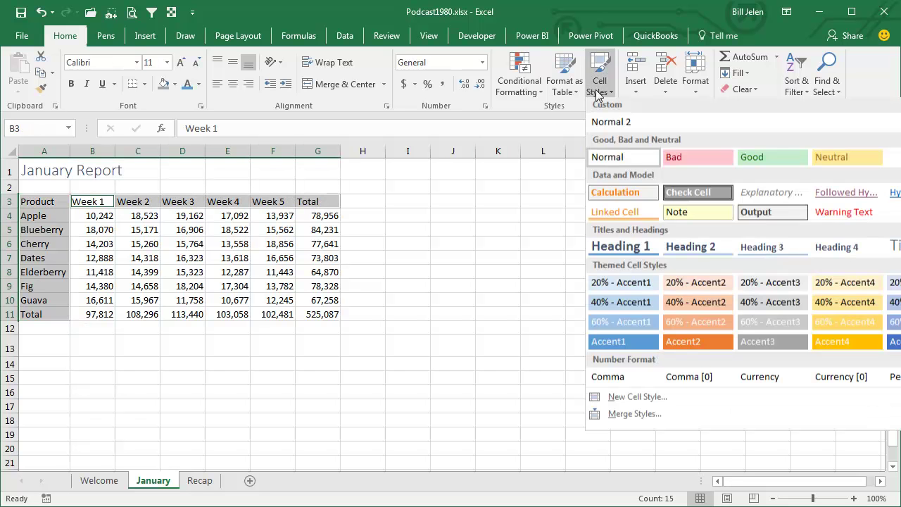
{"action": "left_click", "coordinate": [834, 248]}
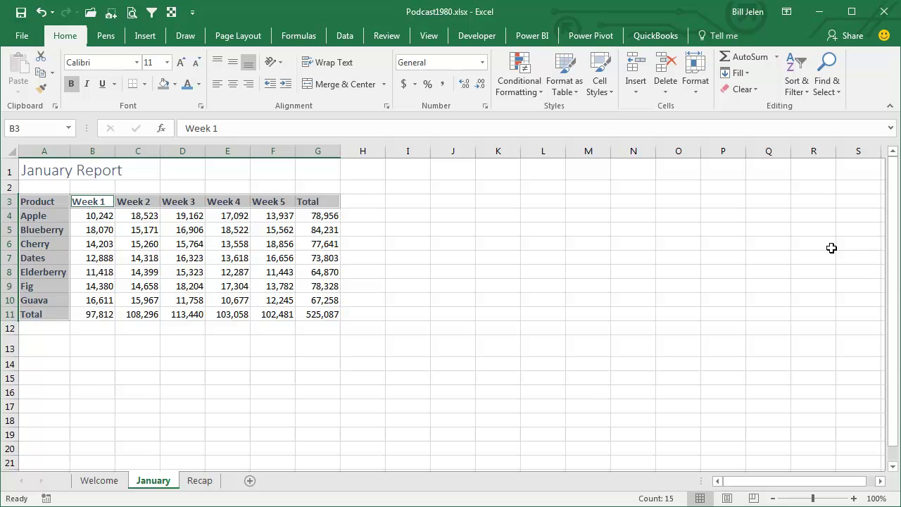
{"action": "left_click", "coordinate": [605, 91]}
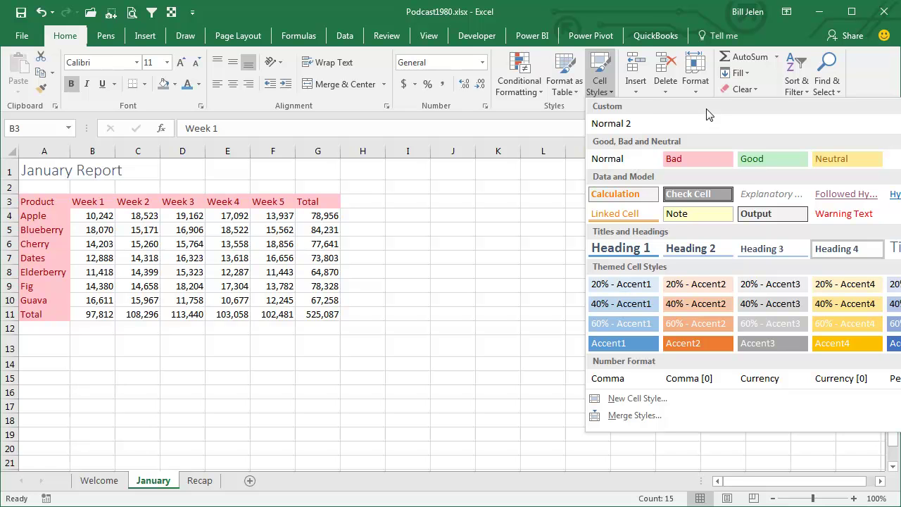
{"action": "left_click", "coordinate": [839, 250]}
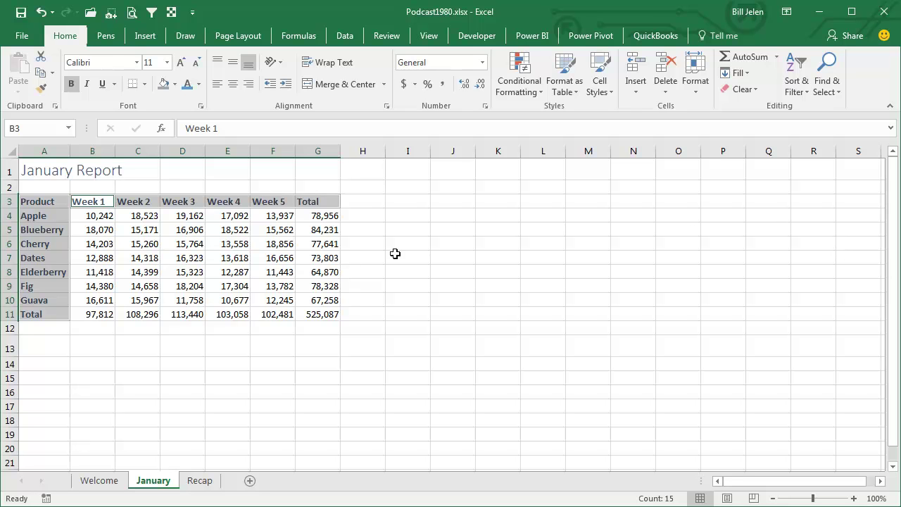
- Create a cell style named CommaGood from B4 that includes only its number format, and check it in the style gallery
{"action": "left_click", "coordinate": [93, 217]}
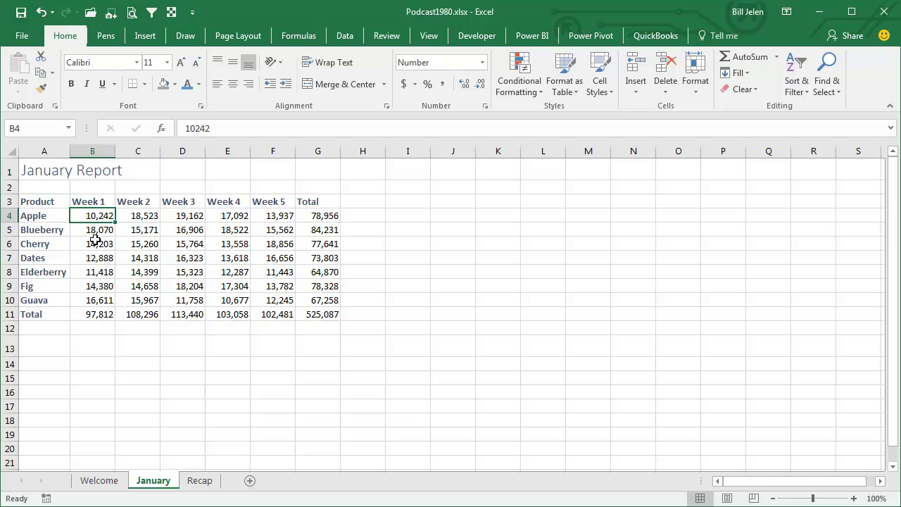
{"action": "left_click", "coordinate": [611, 91]}
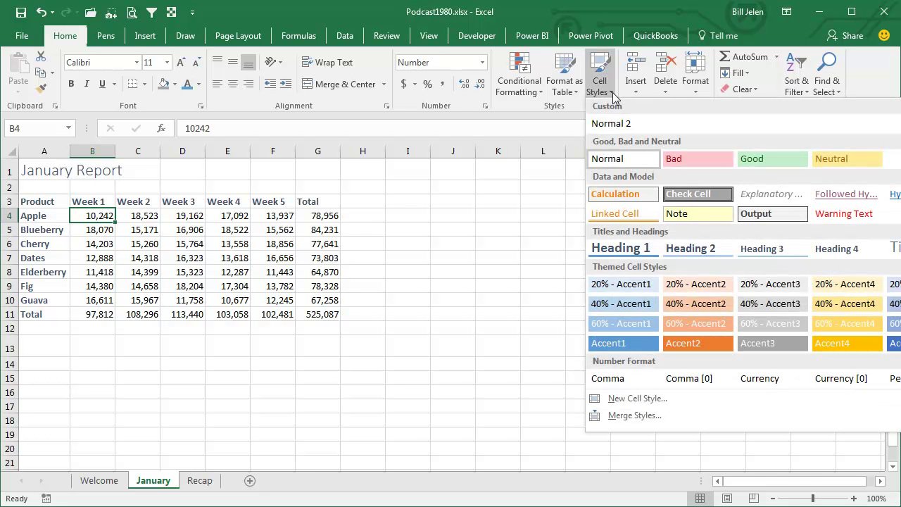
{"action": "left_click", "coordinate": [621, 400]}
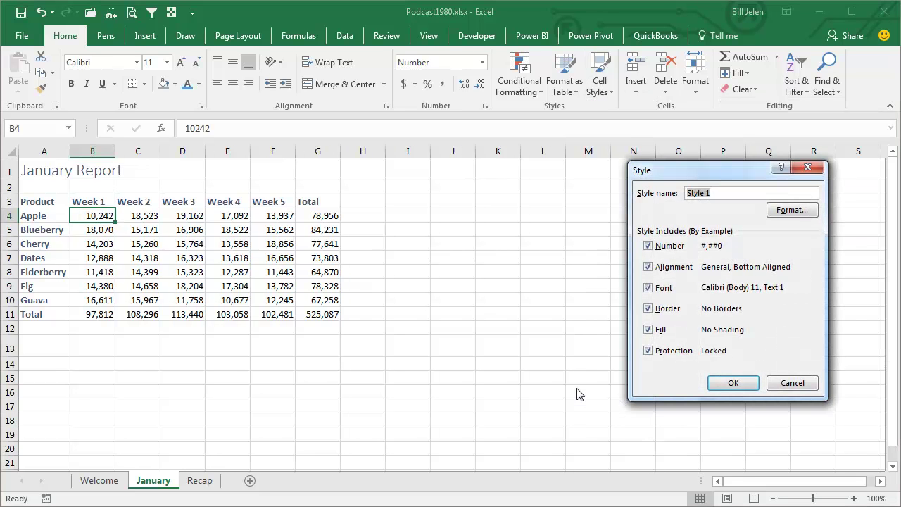
{"action": "type", "text": "CommaGood"}
{"action": "left_click", "coordinate": [648, 266]}
{"action": "left_click", "coordinate": [648, 288]}
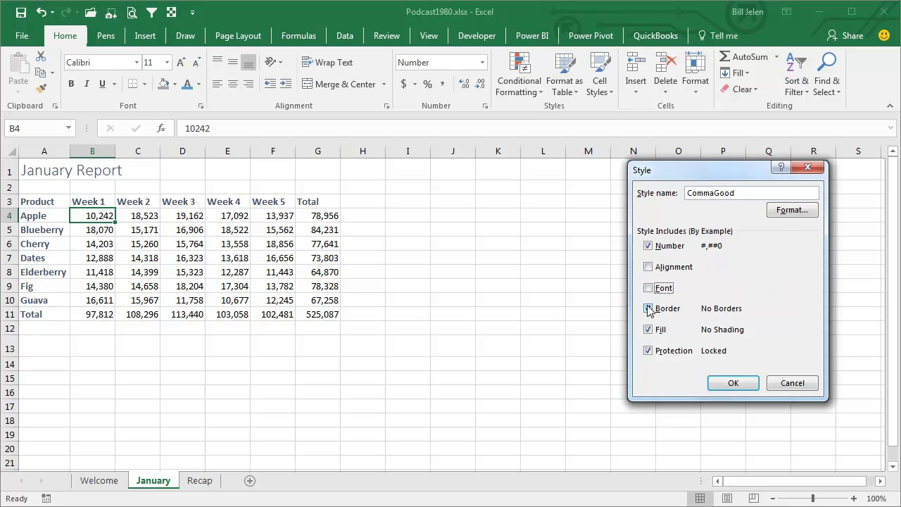
{"action": "left_click", "coordinate": [648, 308]}
{"action": "left_click", "coordinate": [648, 329]}
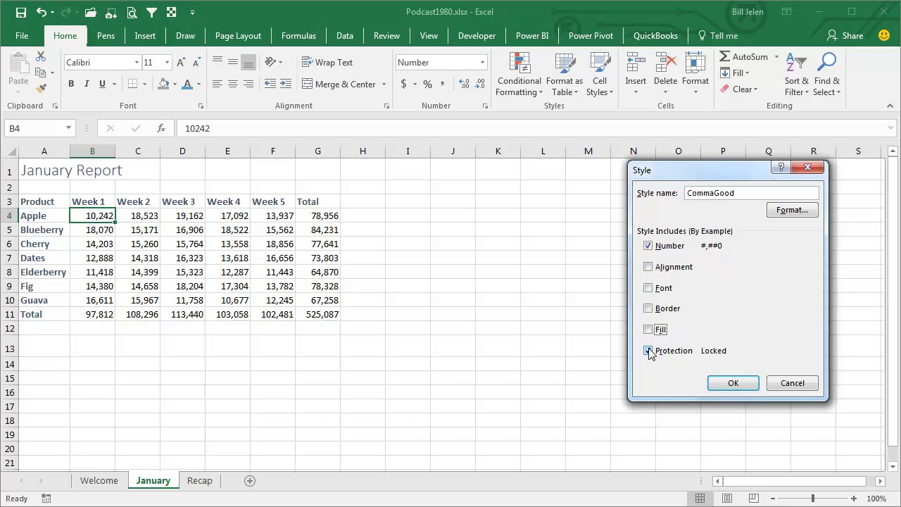
{"action": "left_click", "coordinate": [648, 351]}
{"action": "left_click", "coordinate": [732, 382]}
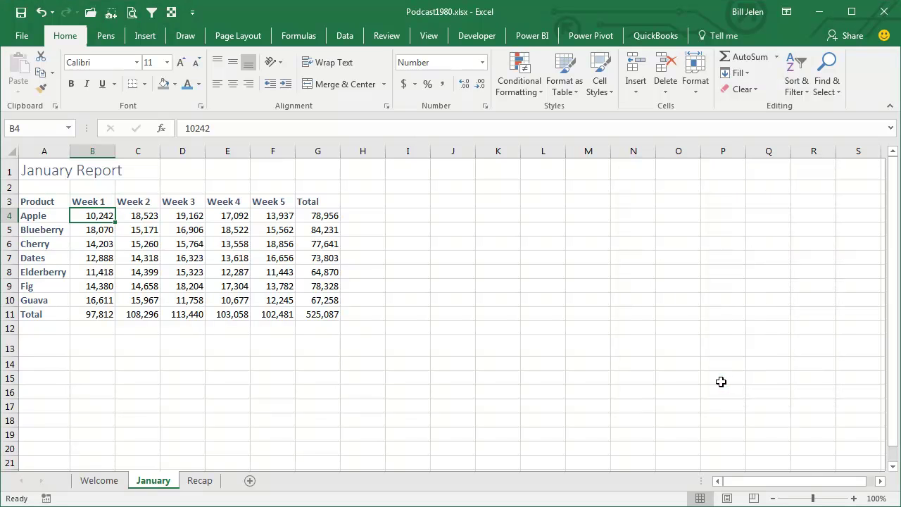
{"action": "left_click", "coordinate": [603, 95]}
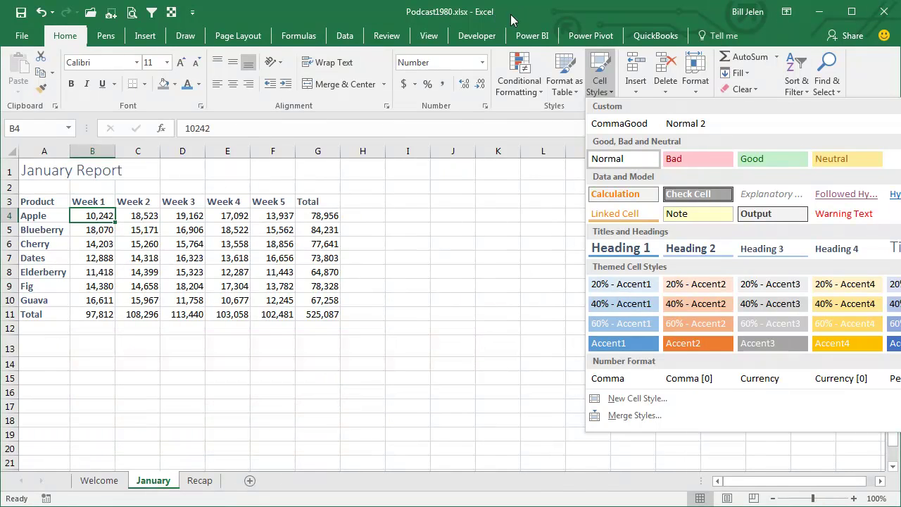
{"action": "left_click", "coordinate": [521, 15]}
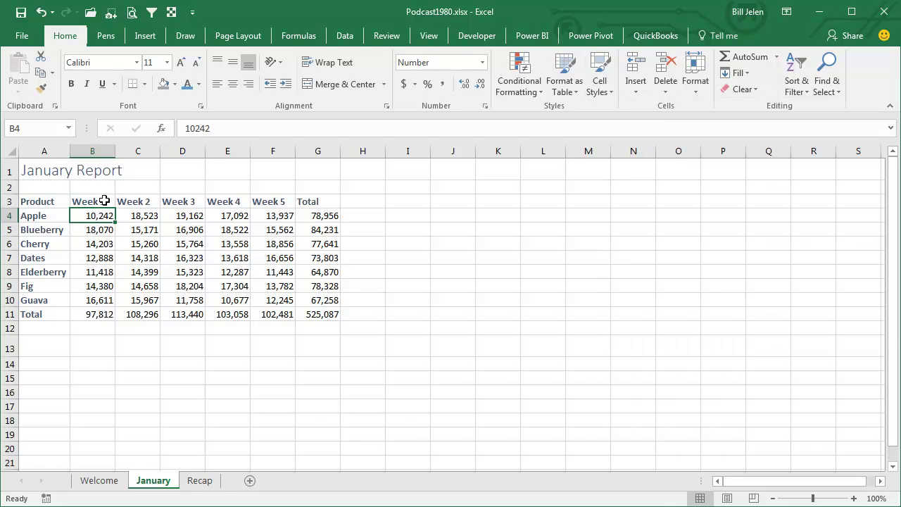
- Right-align the week and Total column headings in B3:G3
{"action": "left_click_drag", "start_coordinate": [84, 201], "coordinate": [316, 201]}
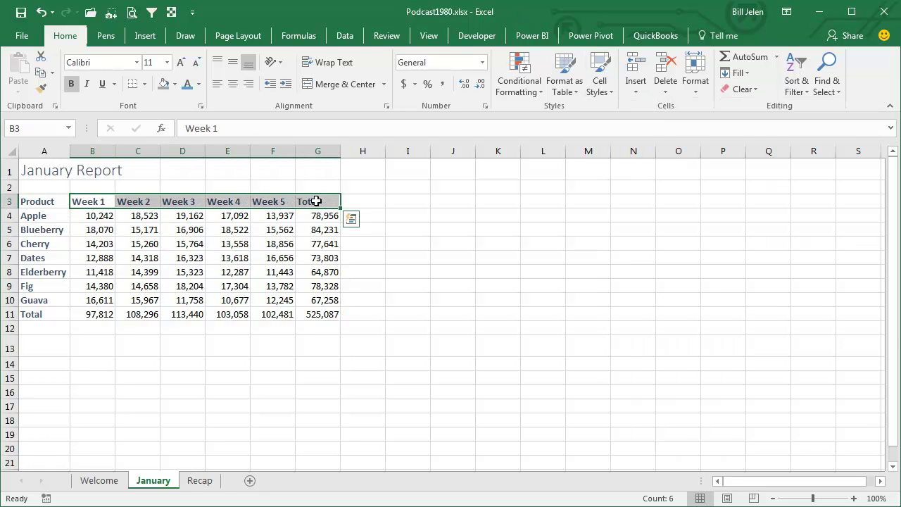
{"action": "left_click", "coordinate": [248, 84]}
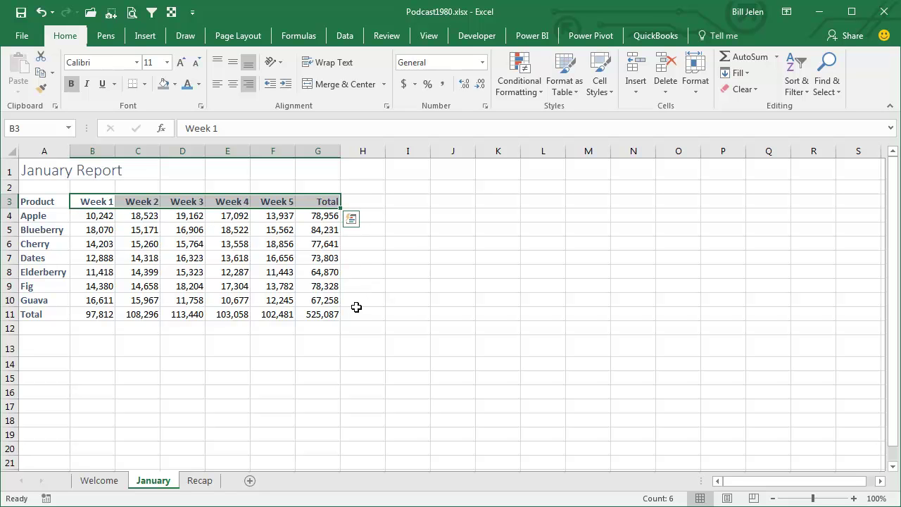
{"action": "left_click", "coordinate": [328, 314]}
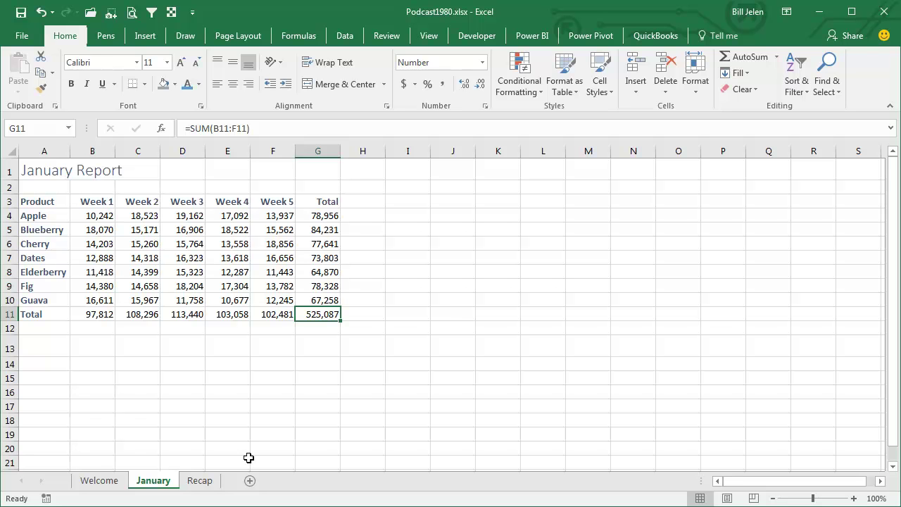
- Open the Recap sheet to review the episode's summary points
{"action": "left_click", "coordinate": [206, 483]}
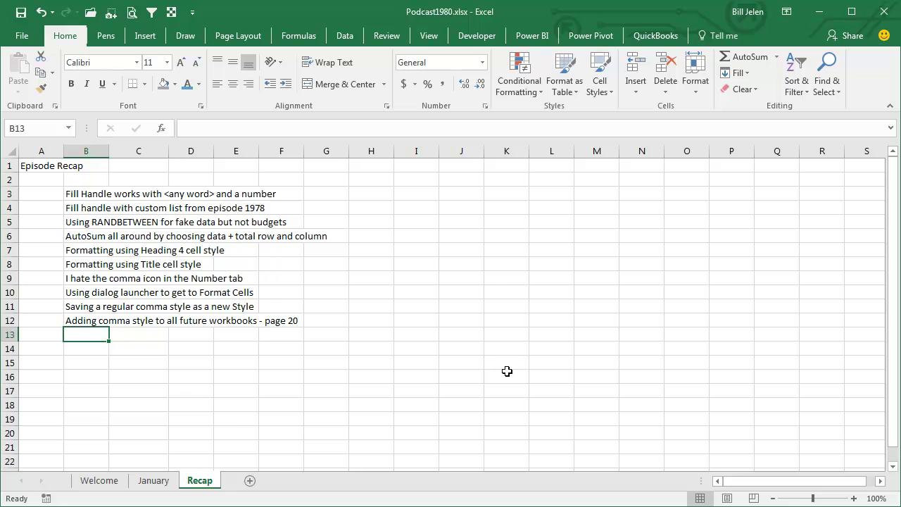